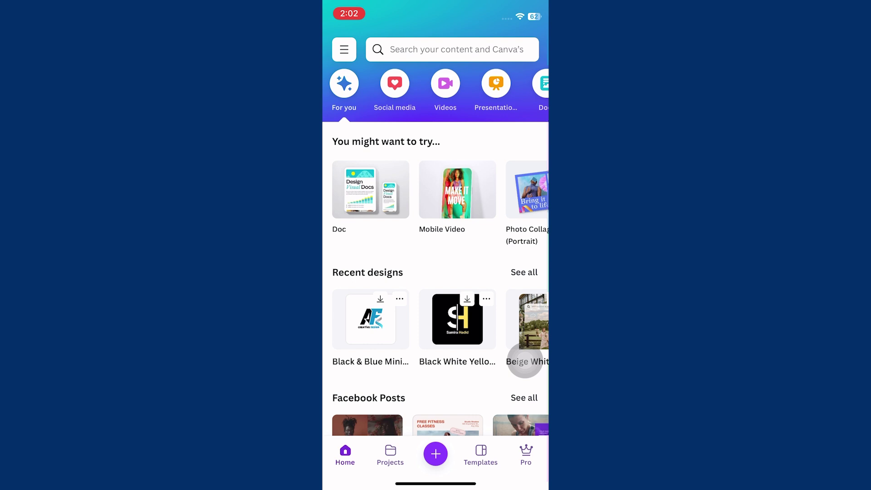
- Create a new design from the recent portrait photo of the boy in the suit
left_click(435, 453)
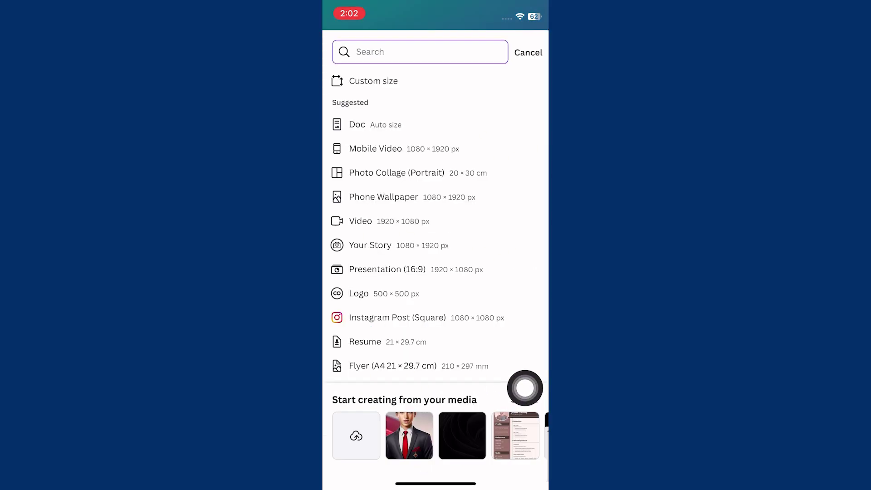
left_click(409, 435)
left_click(509, 47)
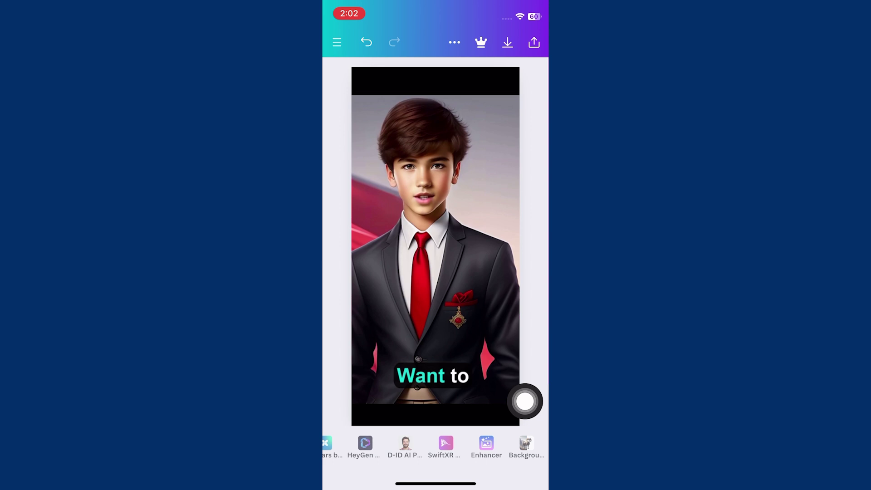
left_click(526, 446)
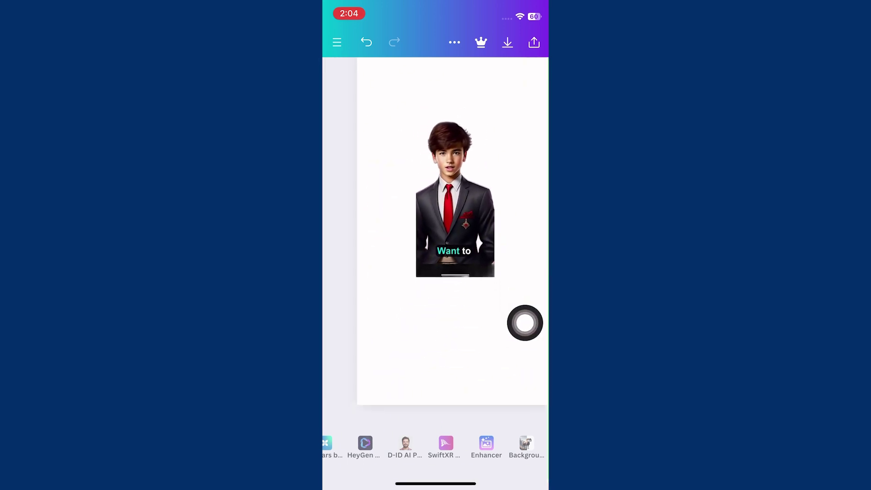
scroll(435, 446, "right", 3)
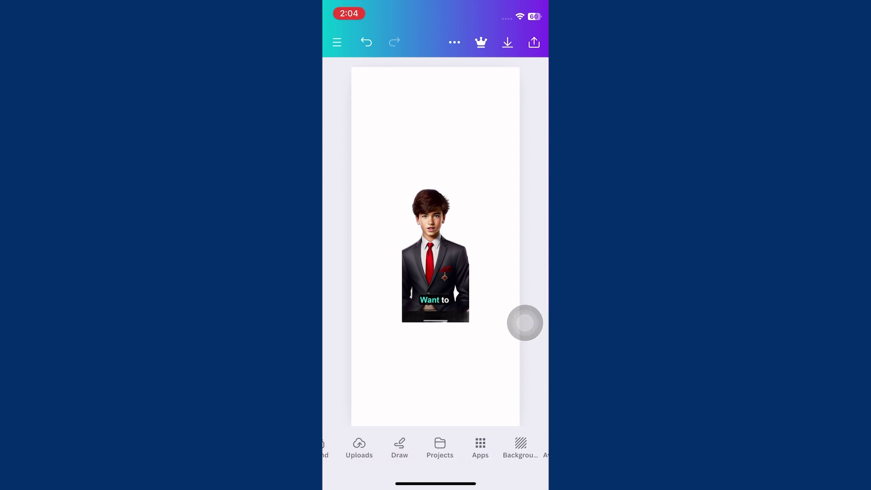
- Erase the portrait's background and open the page Background library of colour swatches
left_click(529, 446)
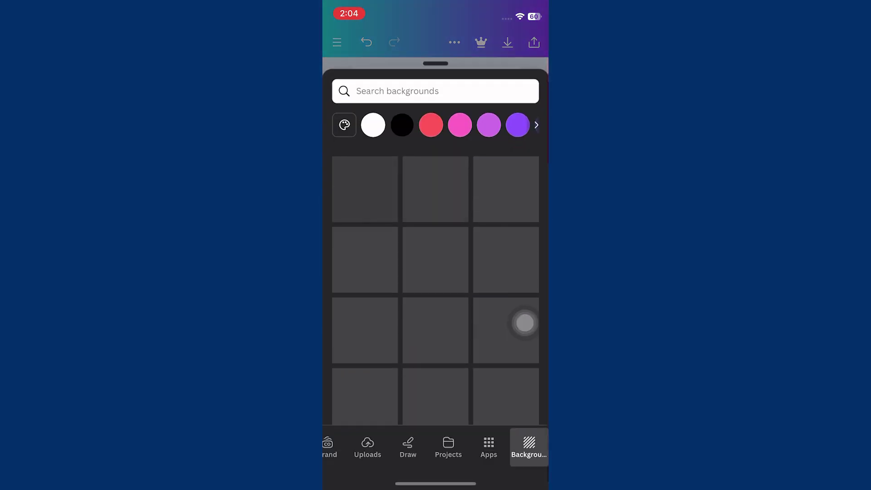